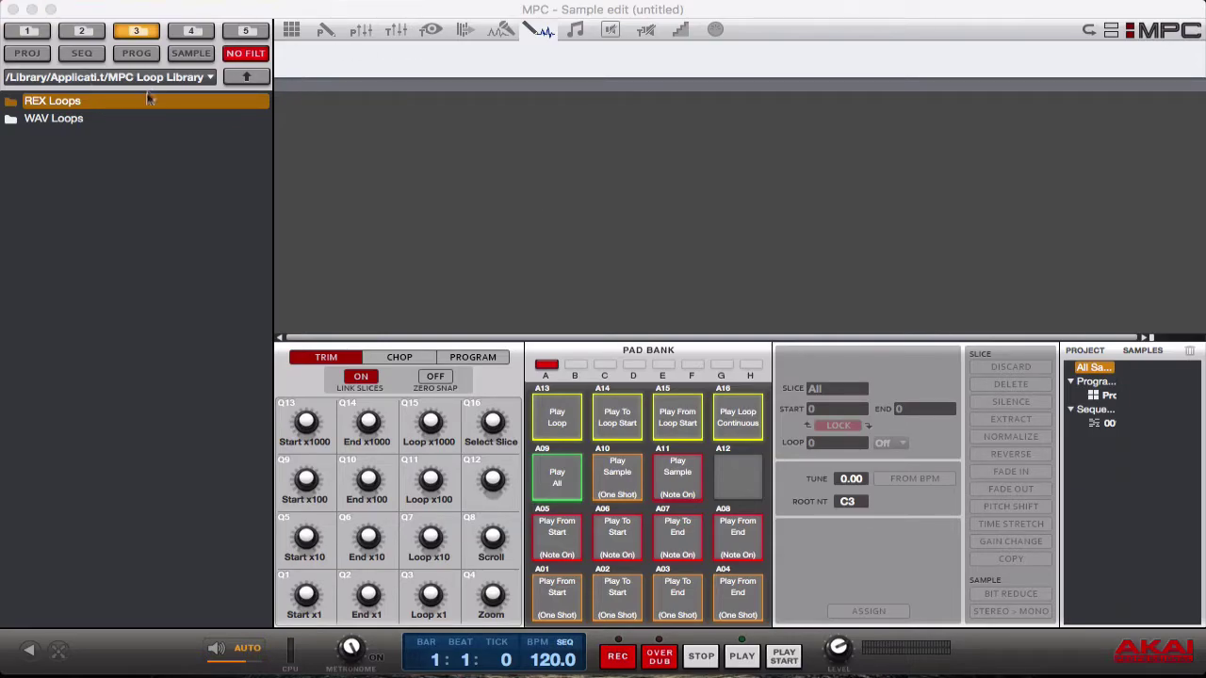
- Select the ELT_128_WithKicks_0131.wav loop in the Electro Tech WAV Loops folder
{"action": "left_click", "coordinate": [133, 119]}
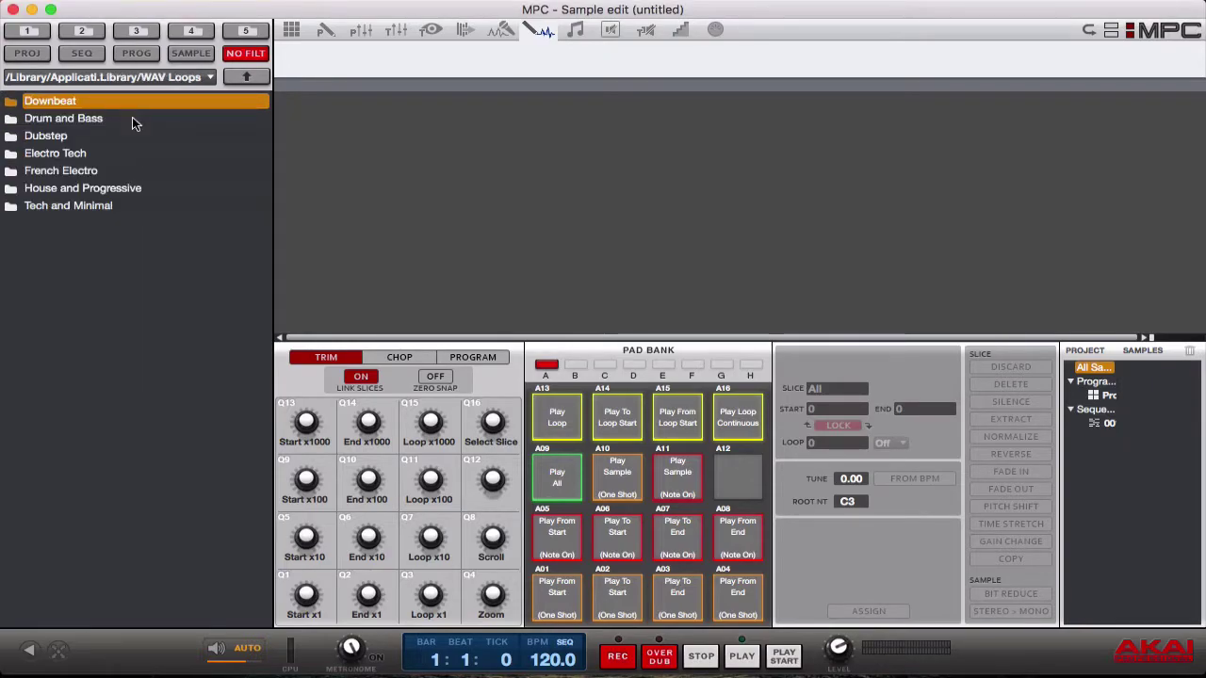
{"action": "double_click", "coordinate": [78, 154]}
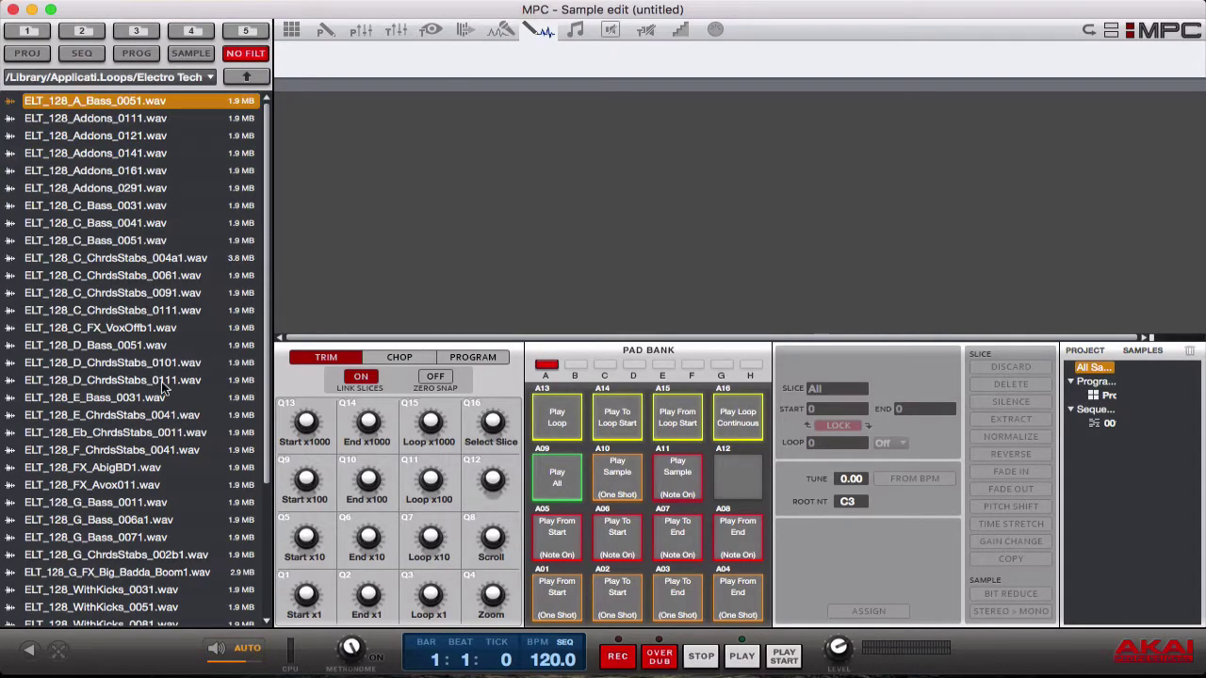
{"action": "scroll", "coordinate": [162, 388], "scroll_direction": "down", "scroll_amount": 5}
{"action": "left_click", "coordinate": [120, 500]}
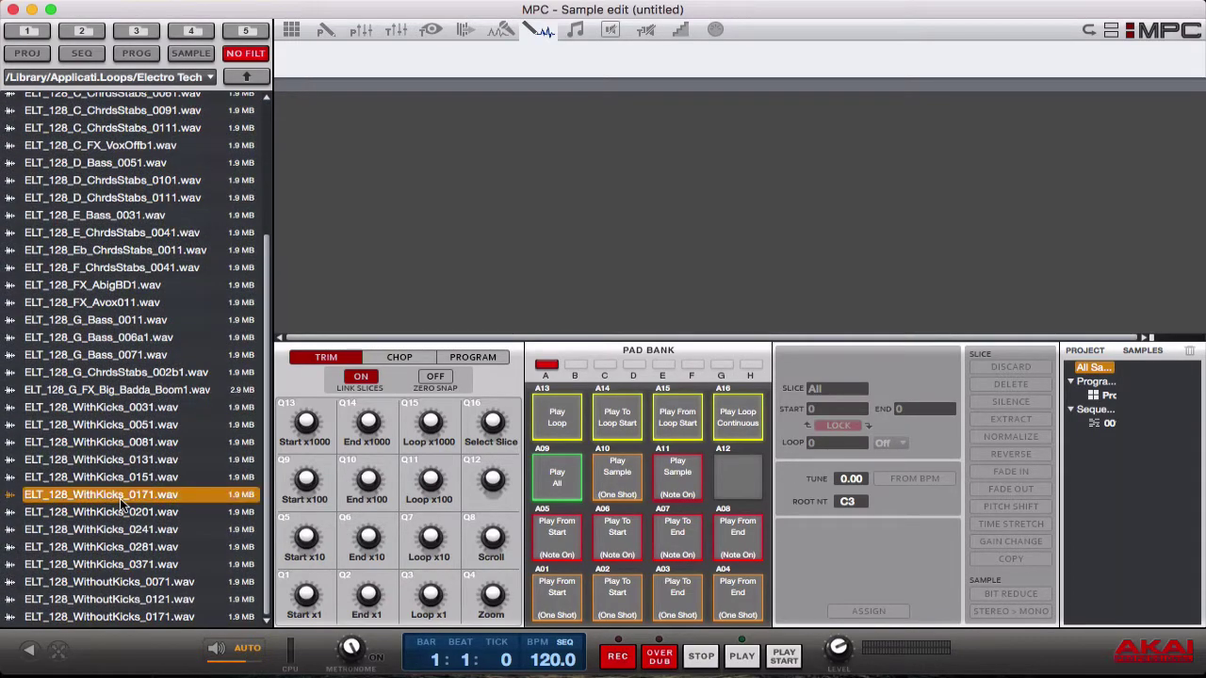
{"action": "left_click", "coordinate": [121, 461]}
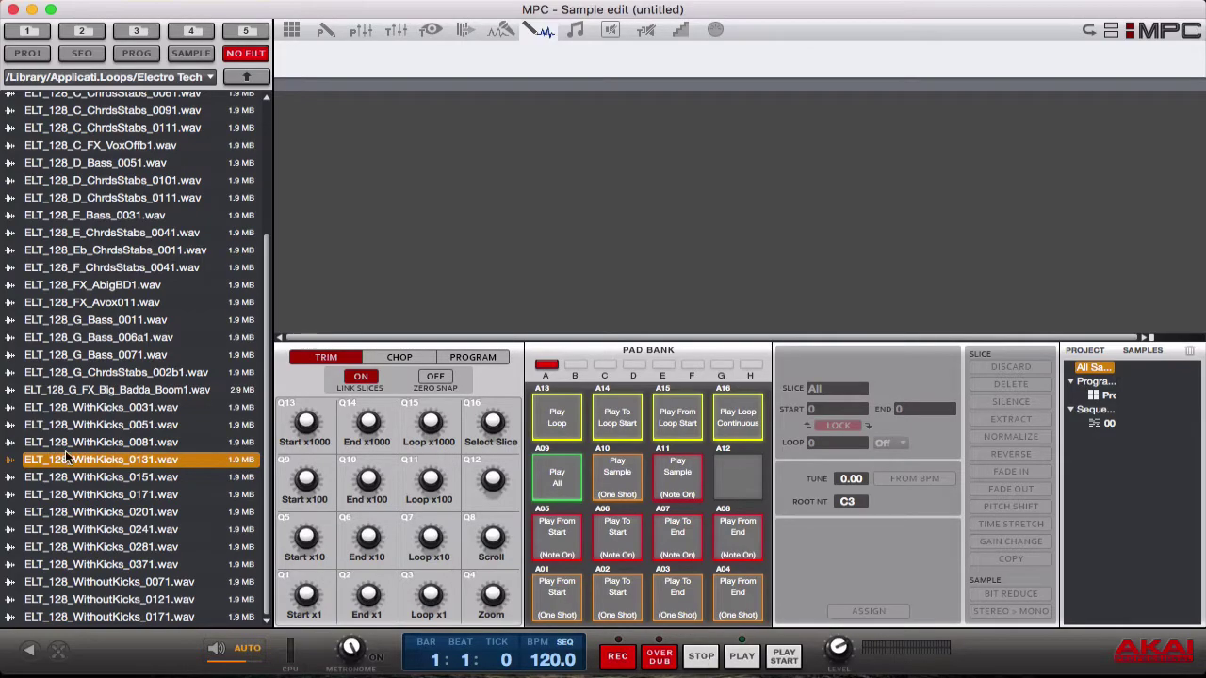
- Load the WithKicks_0131 loop into the project and set the tempo to 131 BPM
{"action": "left_click_drag", "start_coordinate": [66, 460], "coordinate": [1154, 403]}
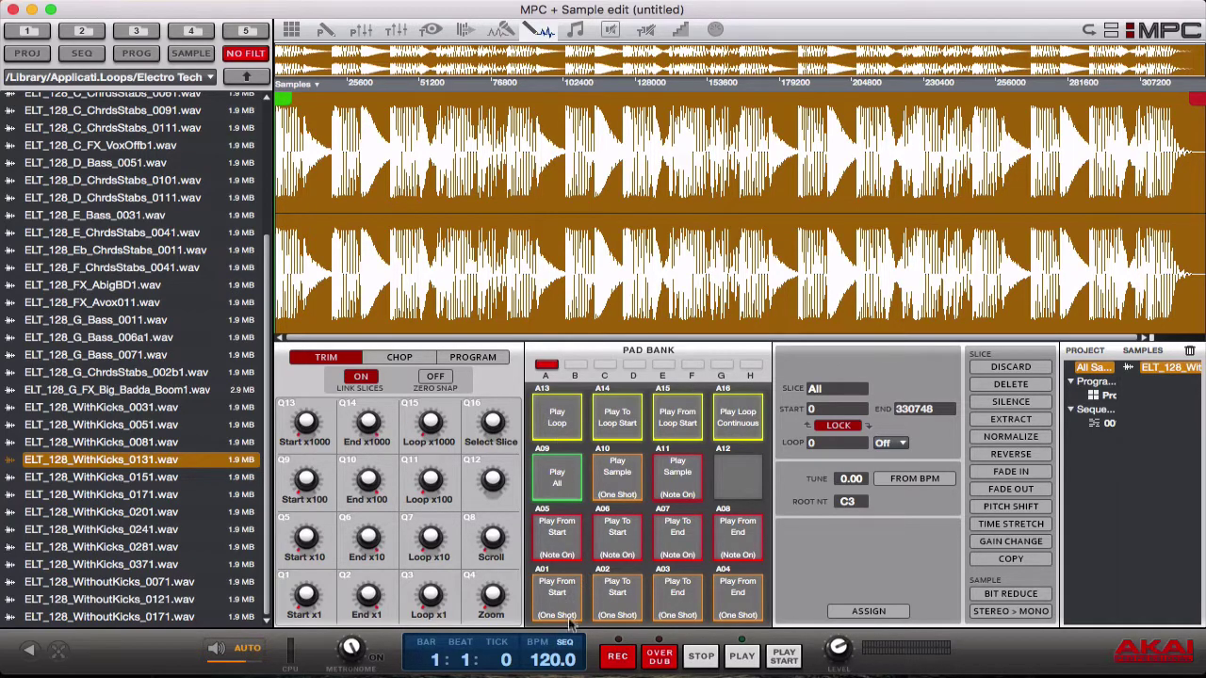
{"action": "left_click", "coordinate": [549, 660]}
{"action": "type", "text": "131"}
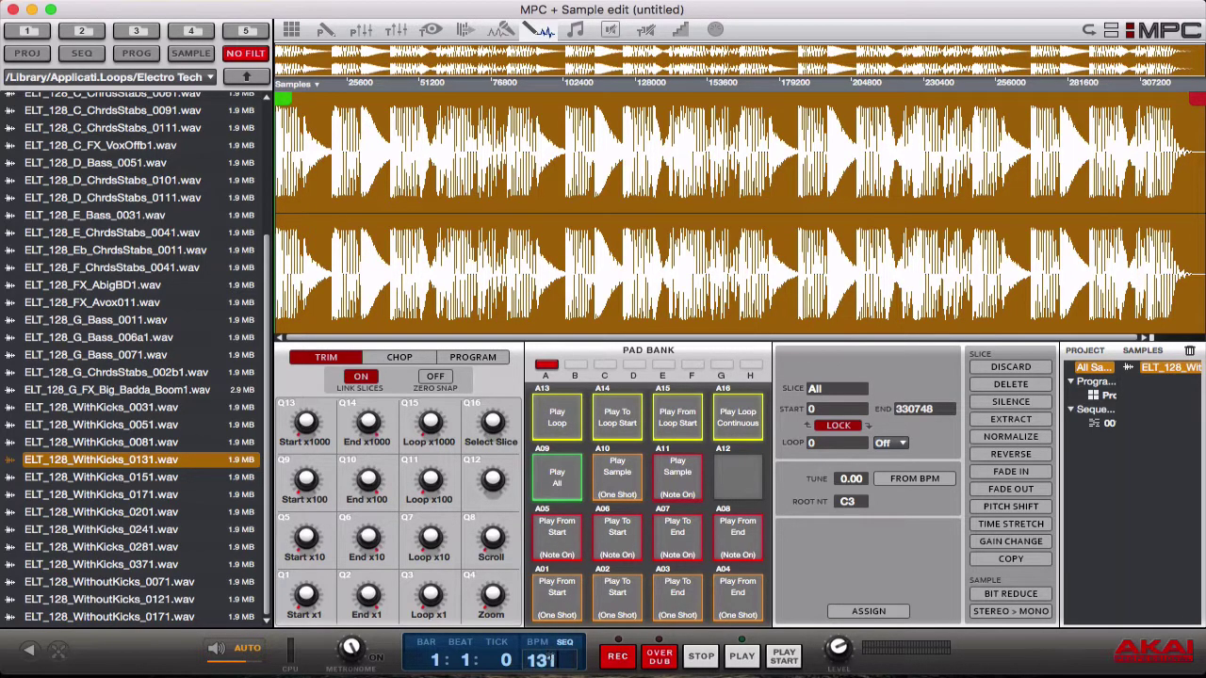
{"action": "key", "text": "Return"}
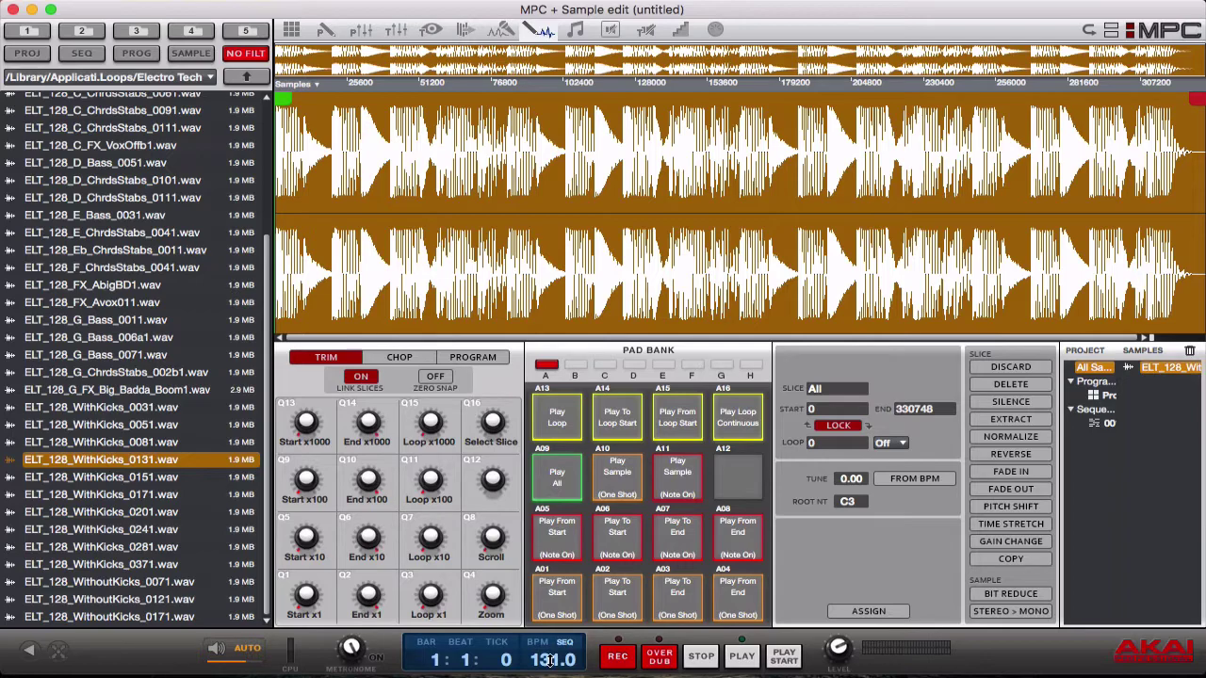
- Turn the metronome on and play the loop continuously, restarting it from the top
{"action": "left_click", "coordinate": [377, 659]}
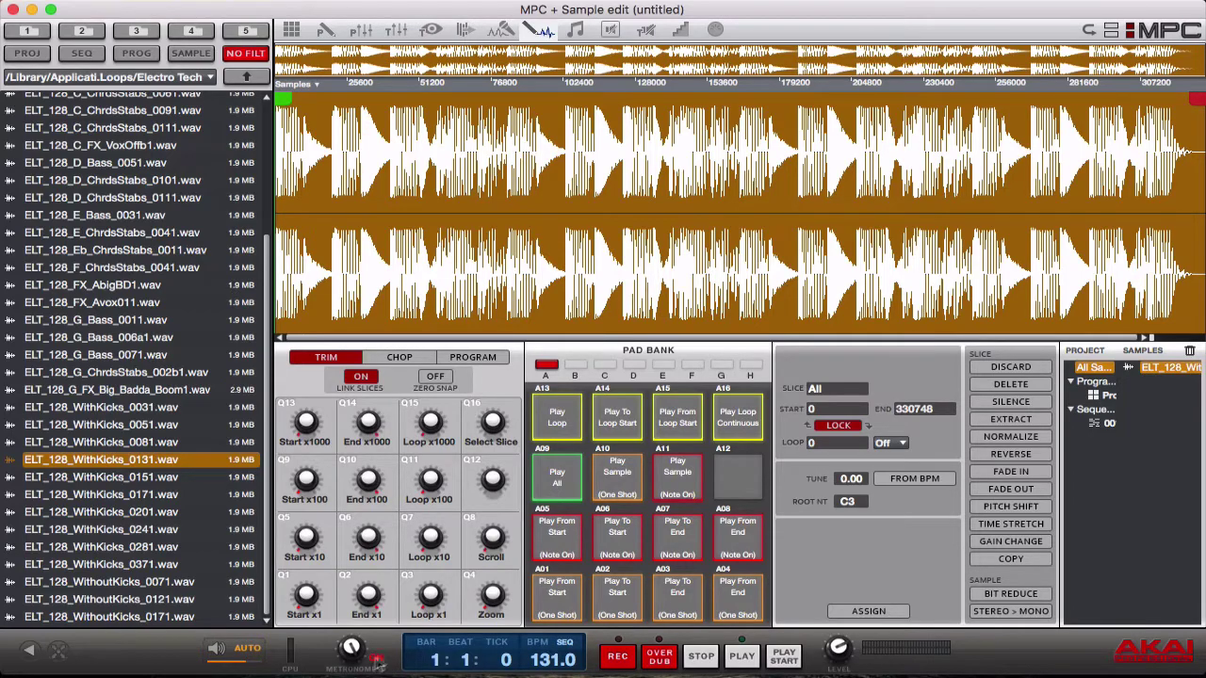
{"action": "left_click", "coordinate": [730, 420]}
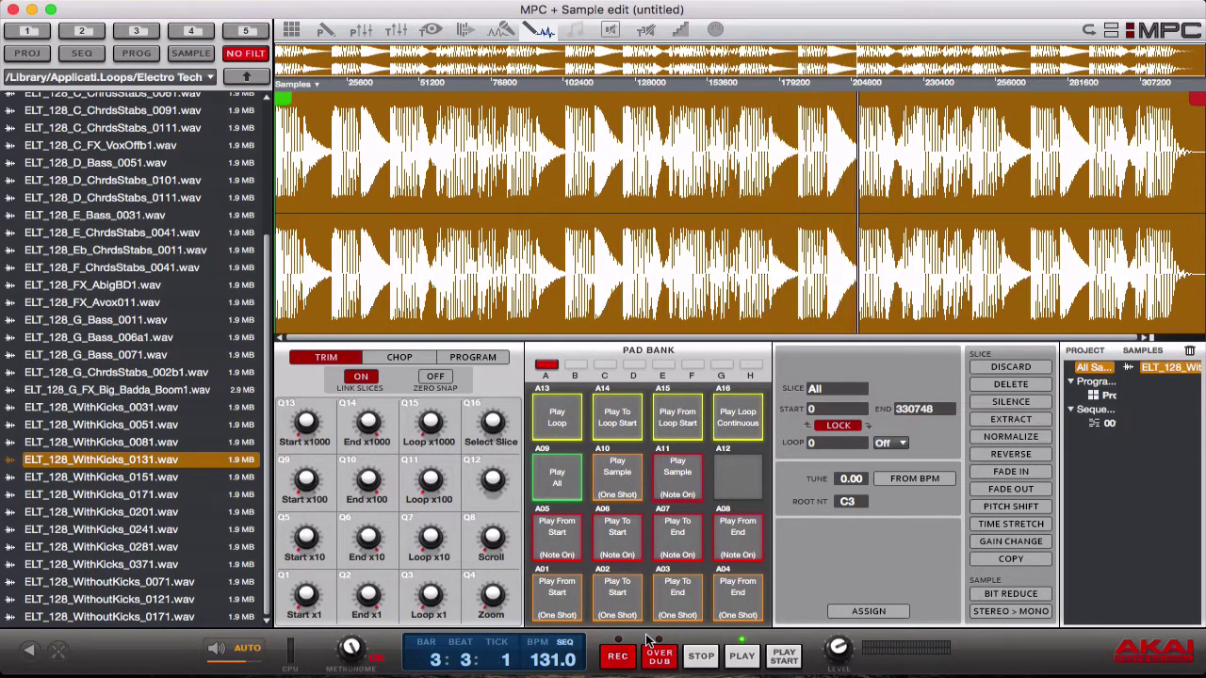
{"action": "key", "text": "space"}
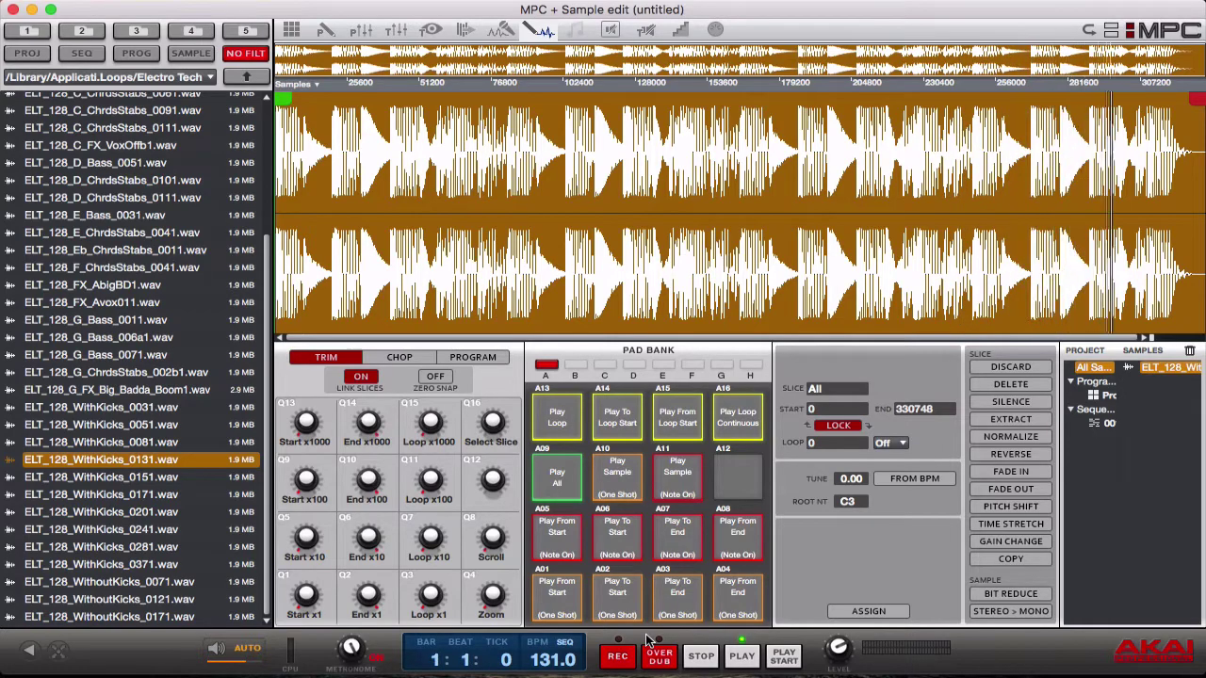
{"action": "key", "text": "space"}
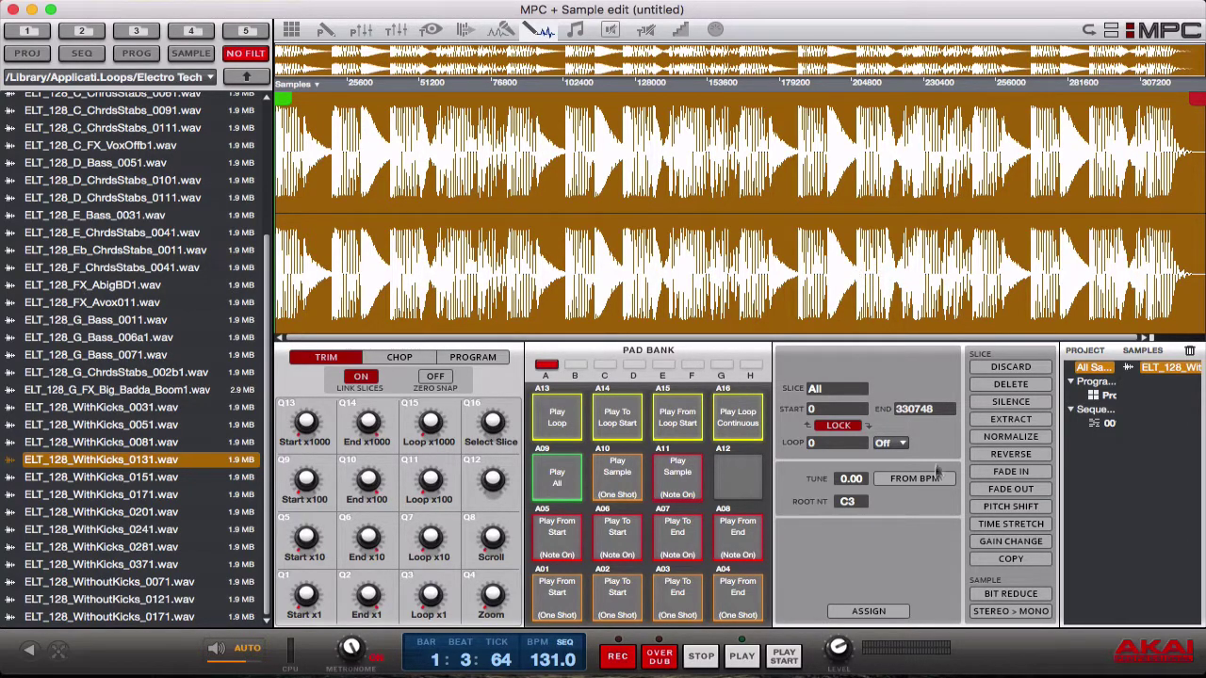
- Apply a 12-bit Bit Reduce to the loop and play it back continuously
{"action": "left_click", "coordinate": [993, 596]}
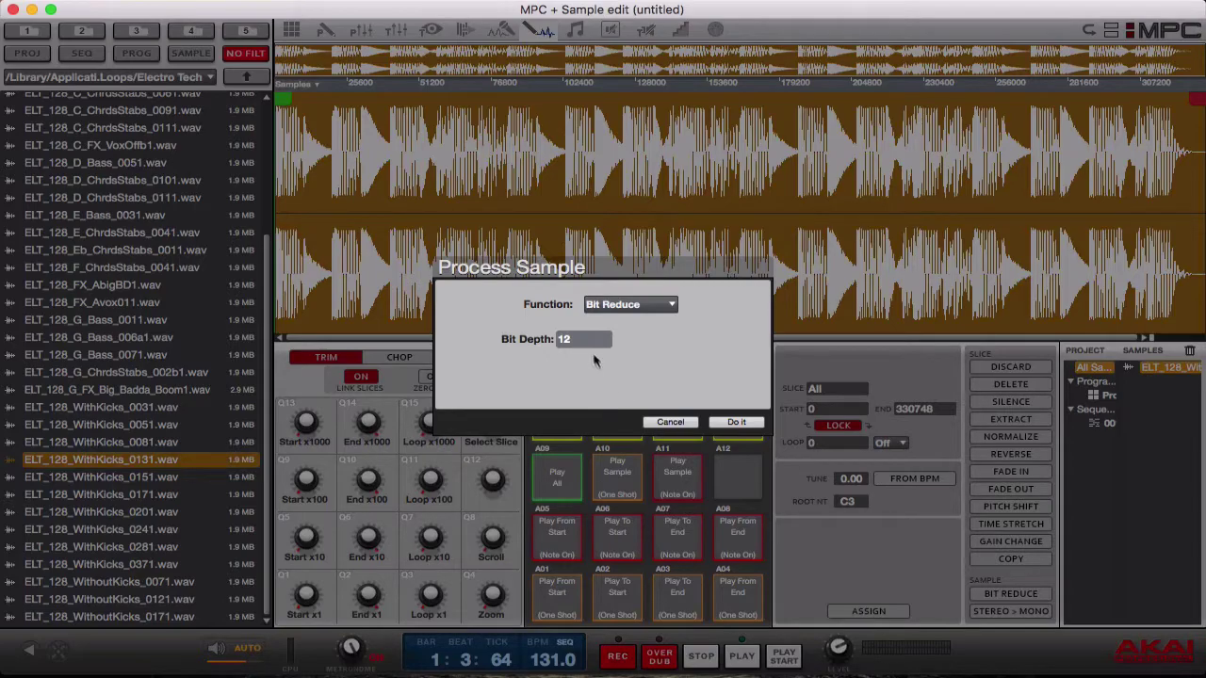
{"action": "left_click", "coordinate": [735, 422]}
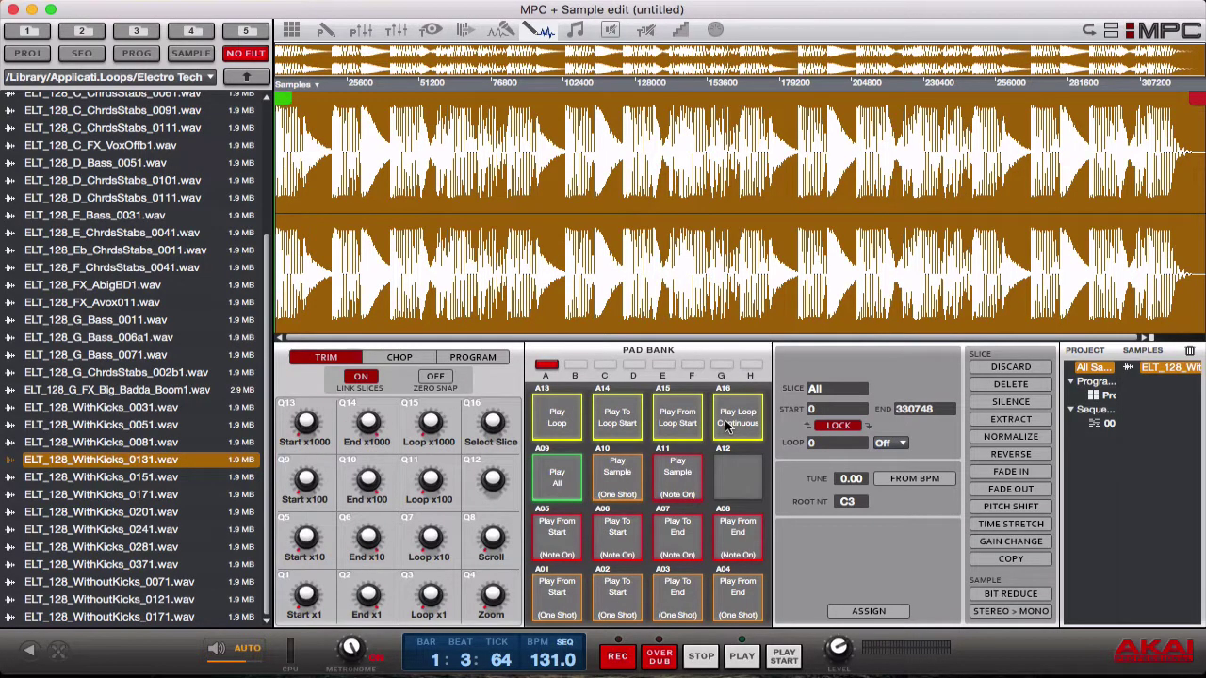
{"action": "left_click", "coordinate": [726, 426]}
- Bit-reduce the loop to a 4-bit depth and audition it, restarting playback from the beginning
{"action": "left_click", "coordinate": [1000, 594]}
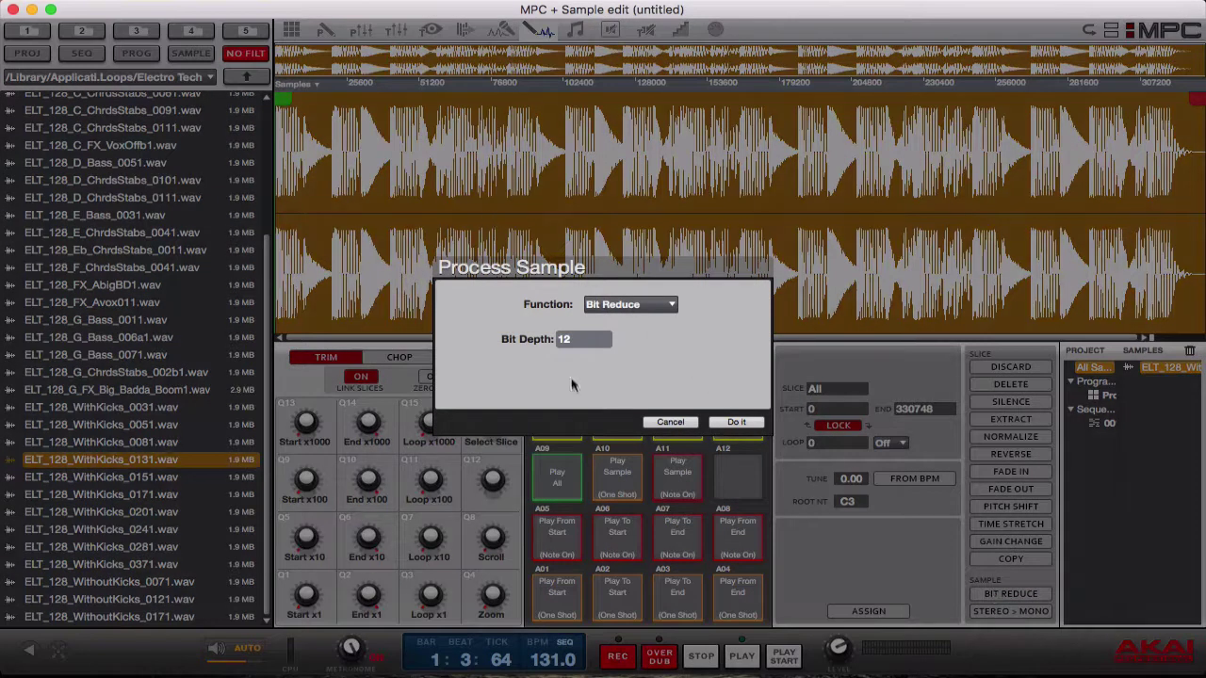
{"action": "type", "text": "4"}
{"action": "left_click", "coordinate": [731, 422]}
{"action": "left_click", "coordinate": [733, 414]}
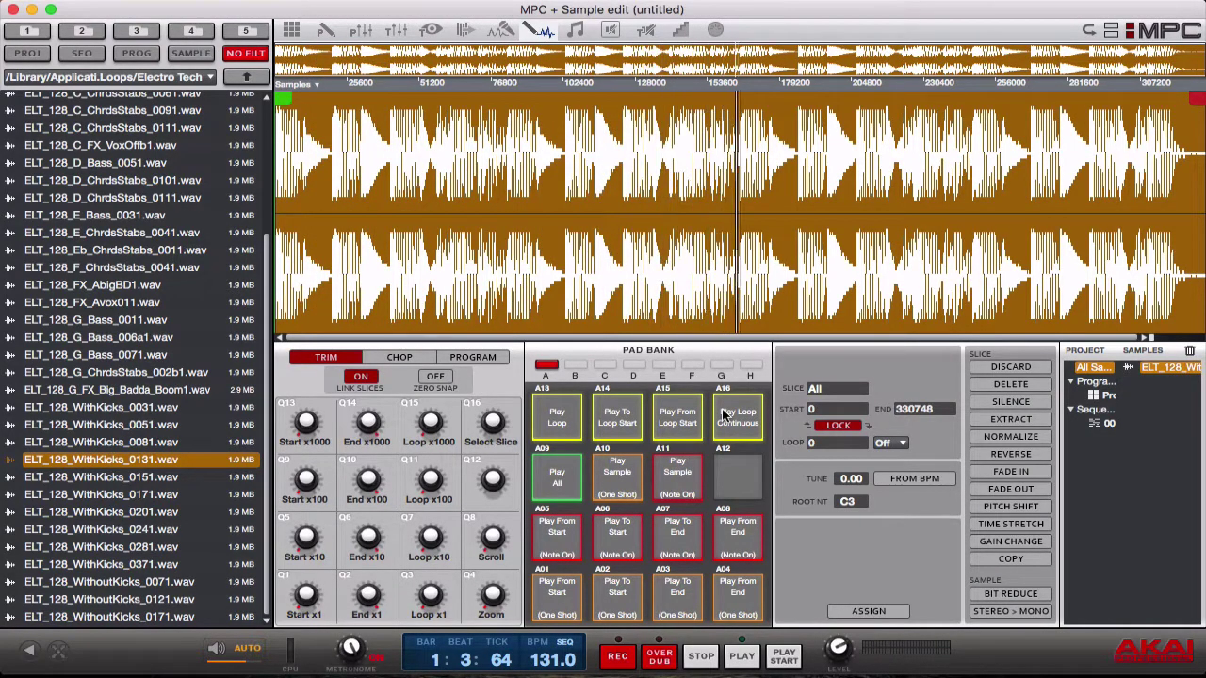
{"action": "left_click", "coordinate": [551, 426]}
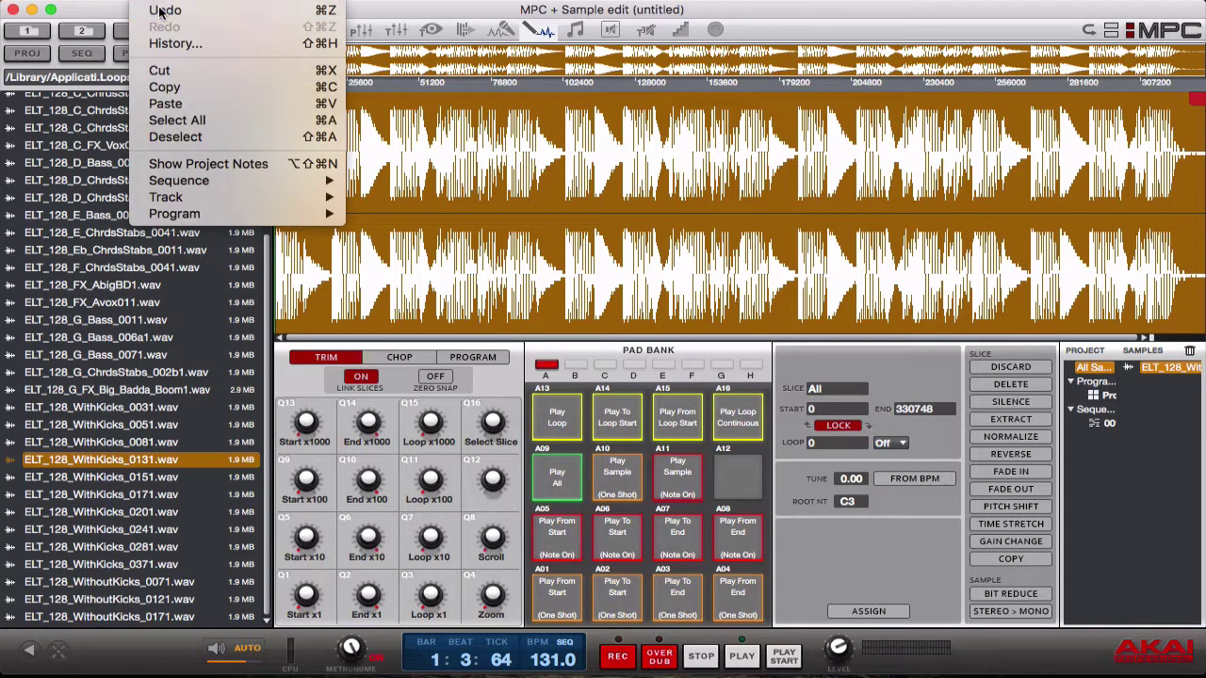
- Undo the 4-bit reduction, then apply a fade-in to the loop and audition it
{"action": "left_click", "coordinate": [161, 10]}
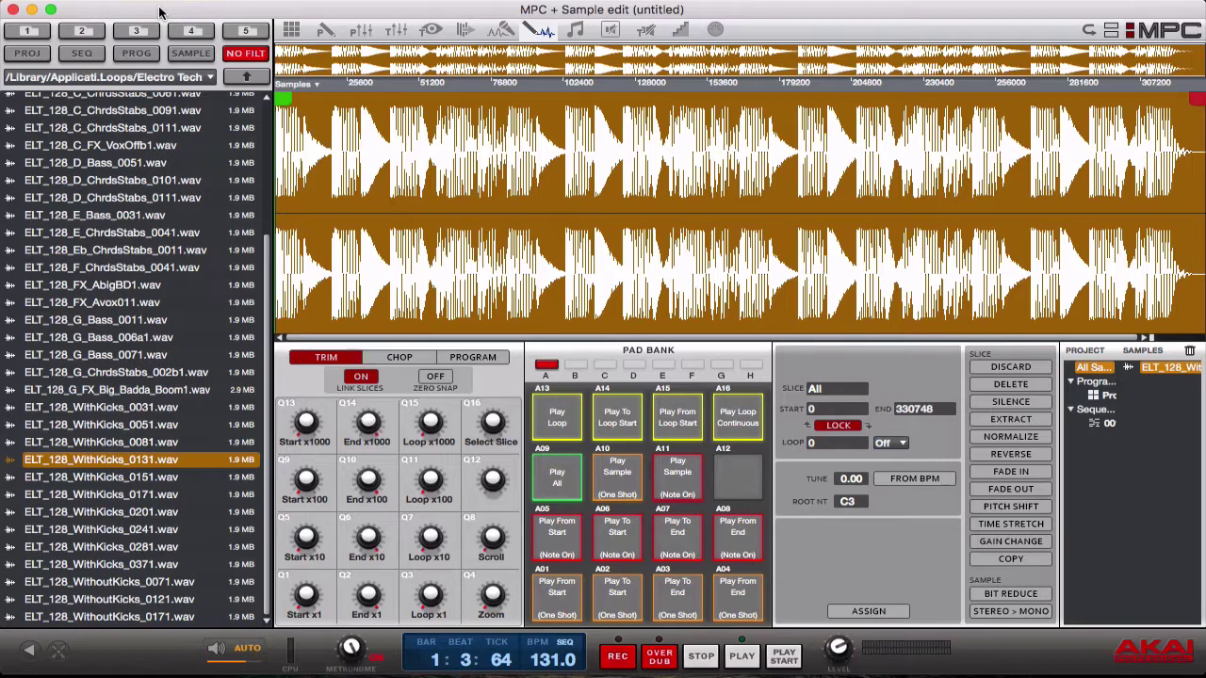
{"action": "left_click", "coordinate": [558, 426]}
{"action": "left_click", "coordinate": [1010, 472]}
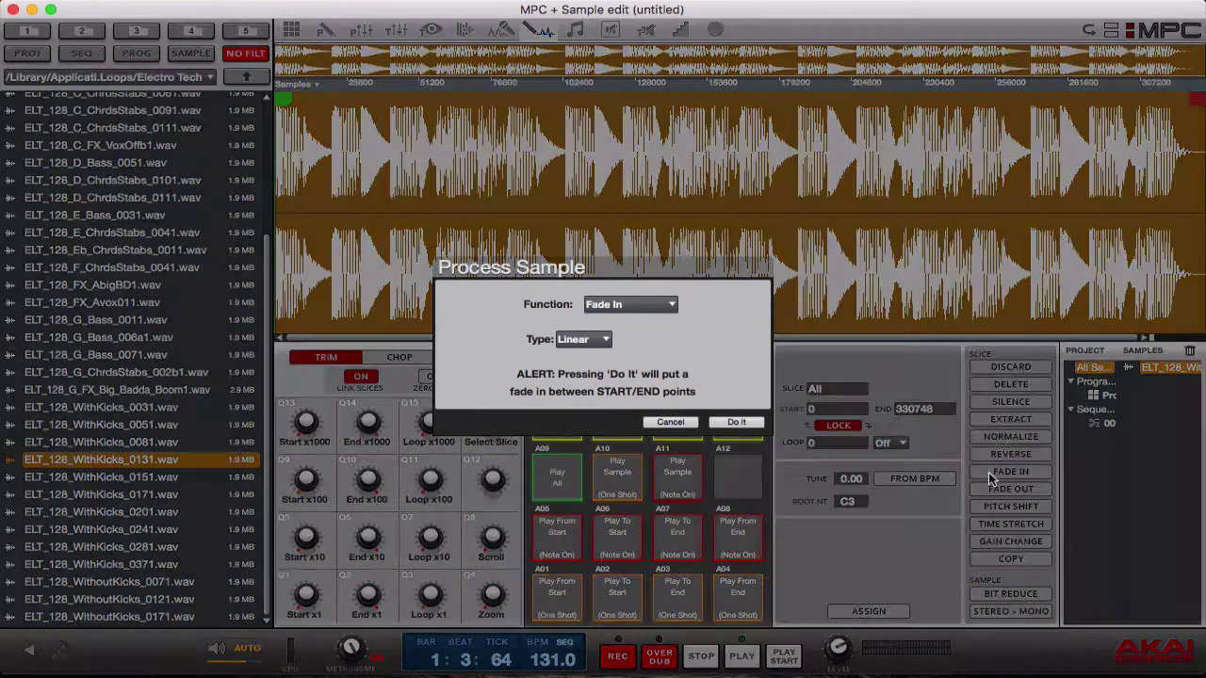
{"action": "left_click", "coordinate": [715, 424]}
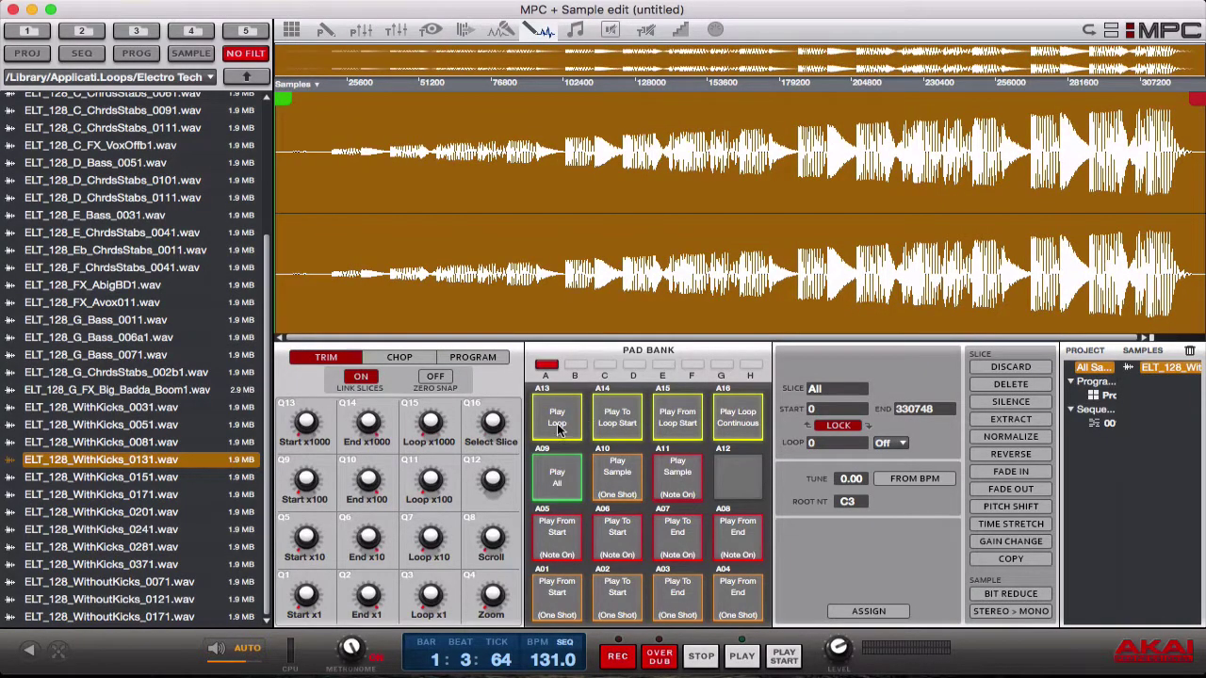
{"action": "left_click", "coordinate": [736, 438]}
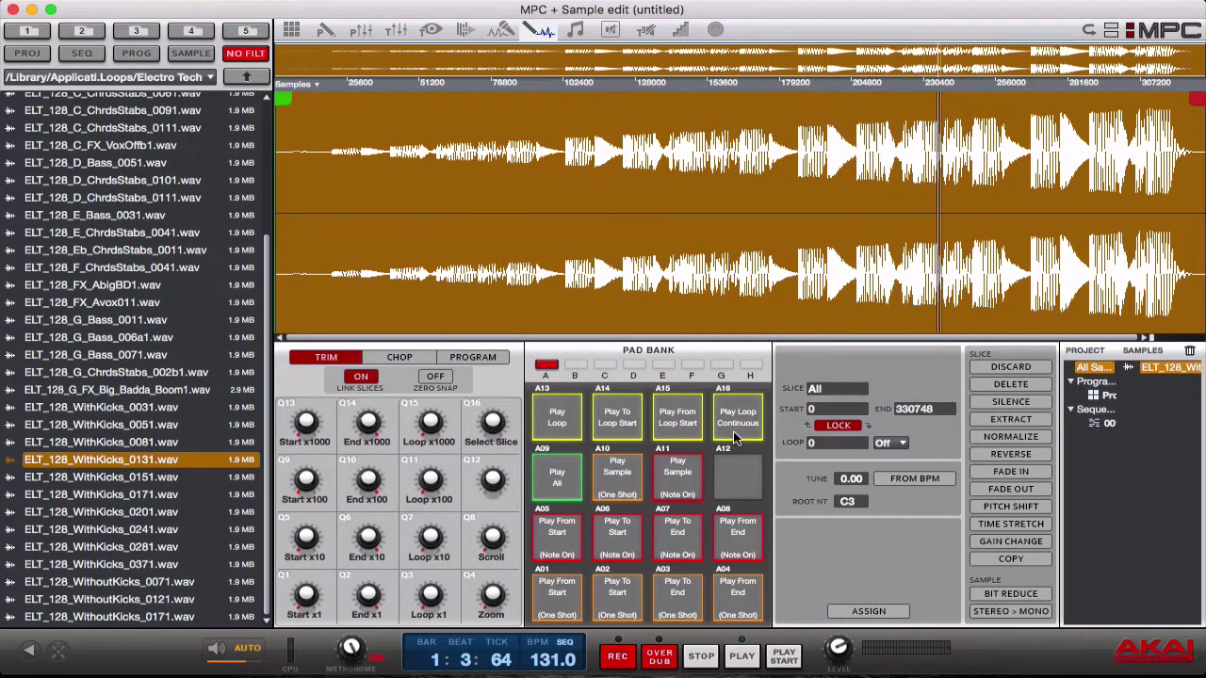
{"action": "left_click", "coordinate": [567, 421]}
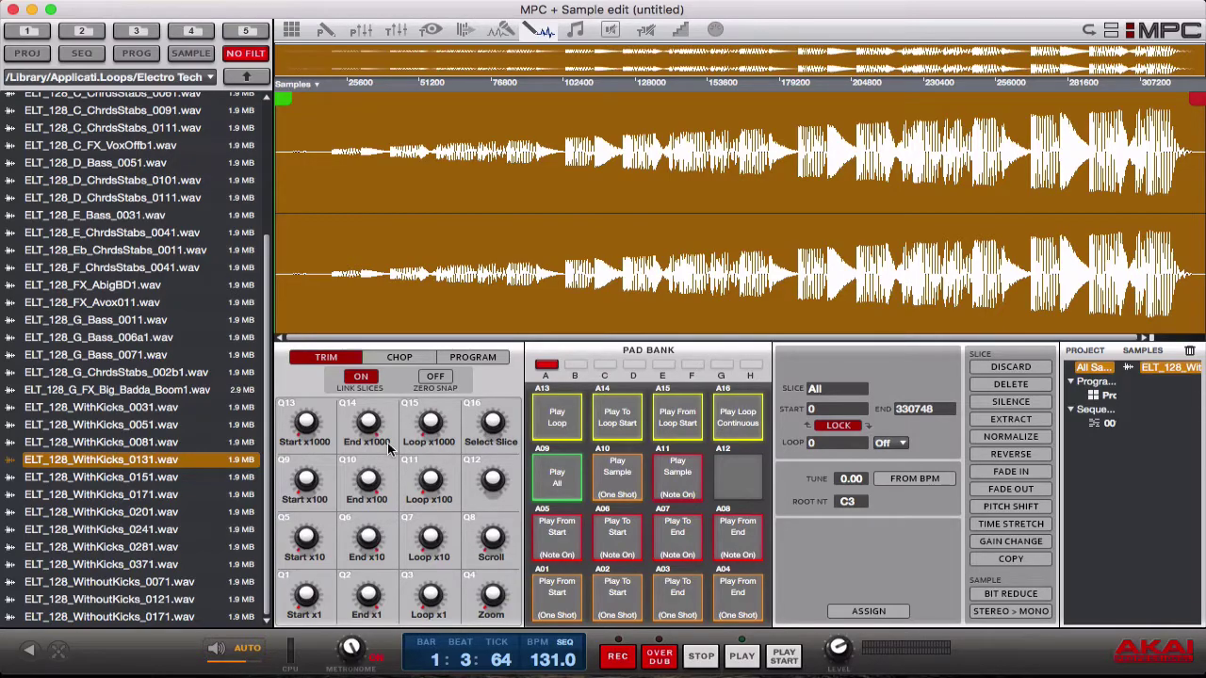
- Apply a Linear fade out to the loop's end, then stop playback
{"action": "left_click", "coordinate": [1006, 490]}
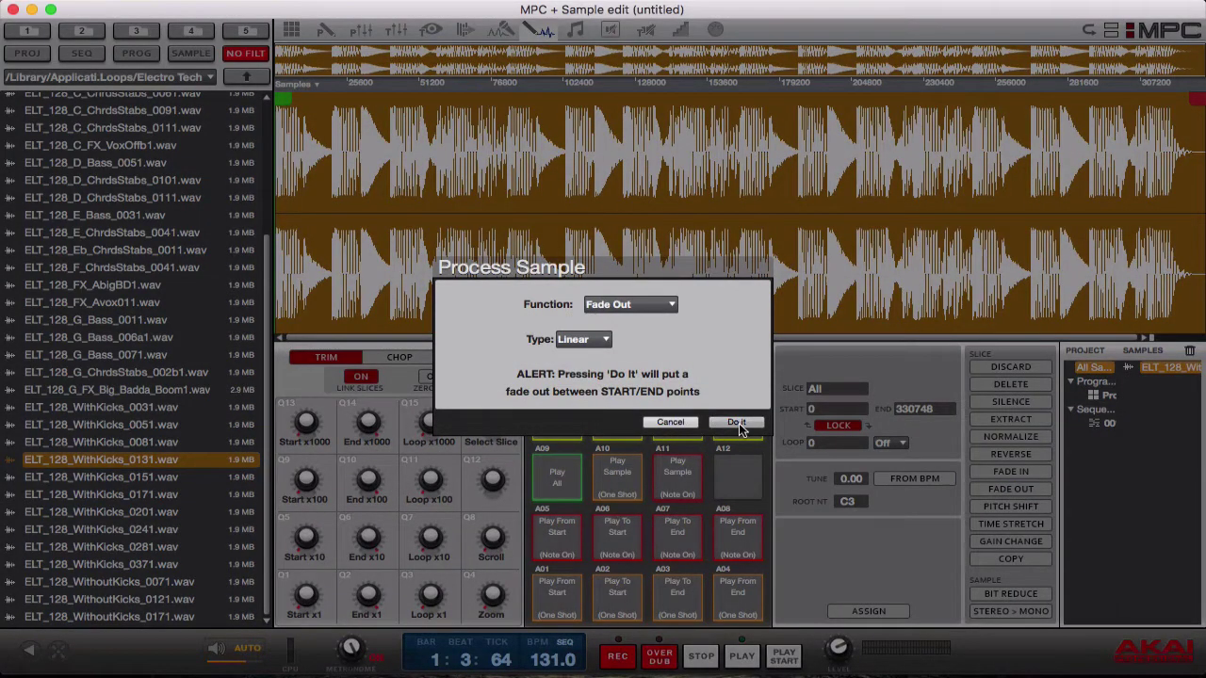
{"action": "left_click", "coordinate": [737, 423]}
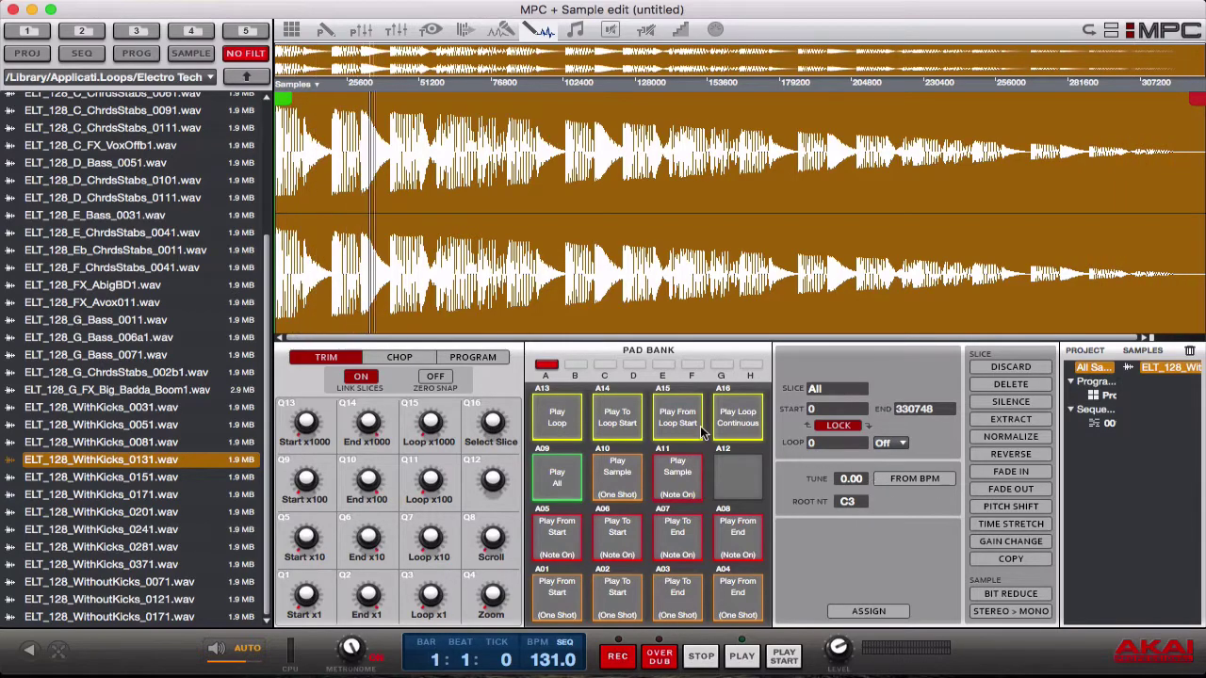
{"action": "left_click", "coordinate": [733, 428]}
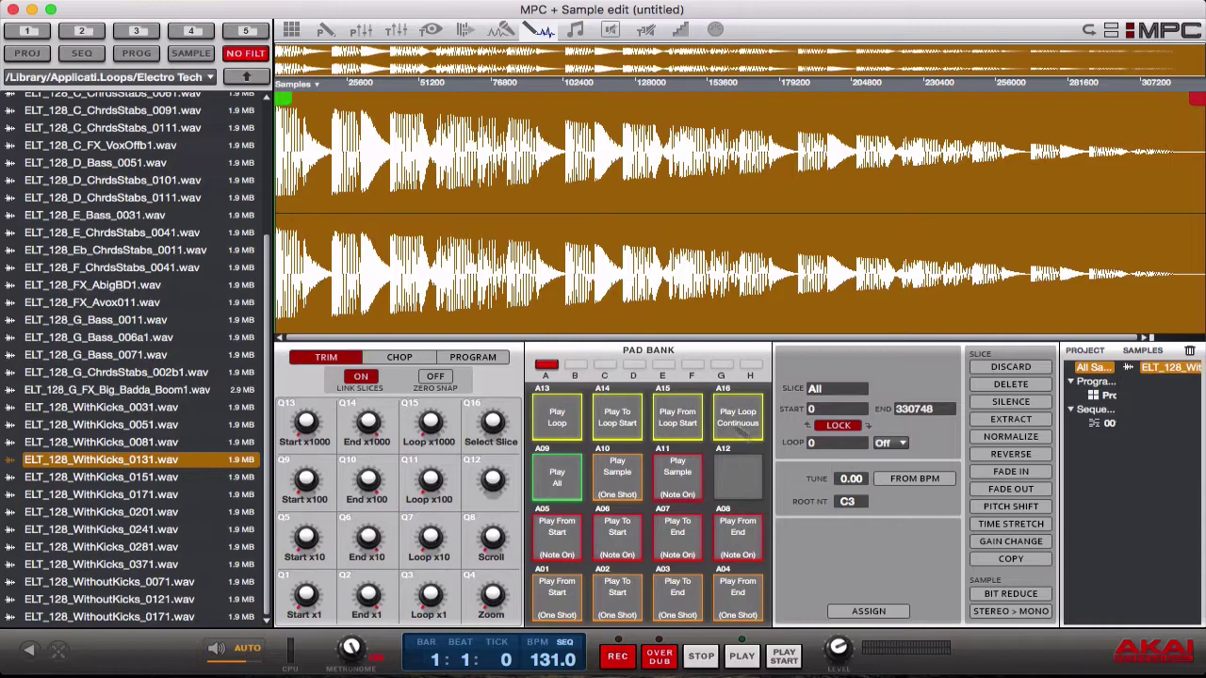
- Undo the fade out with Cmd+Z and reverse the entire loop
{"action": "key", "text": "super+z"}
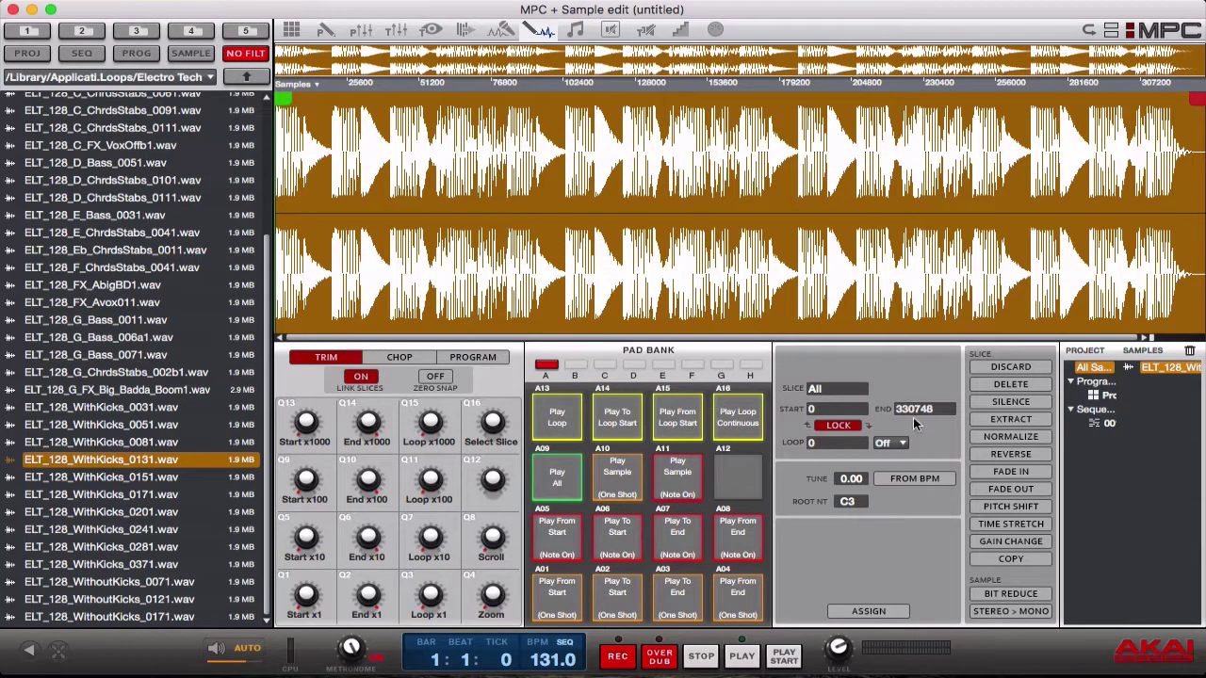
{"action": "left_click", "coordinate": [1000, 454]}
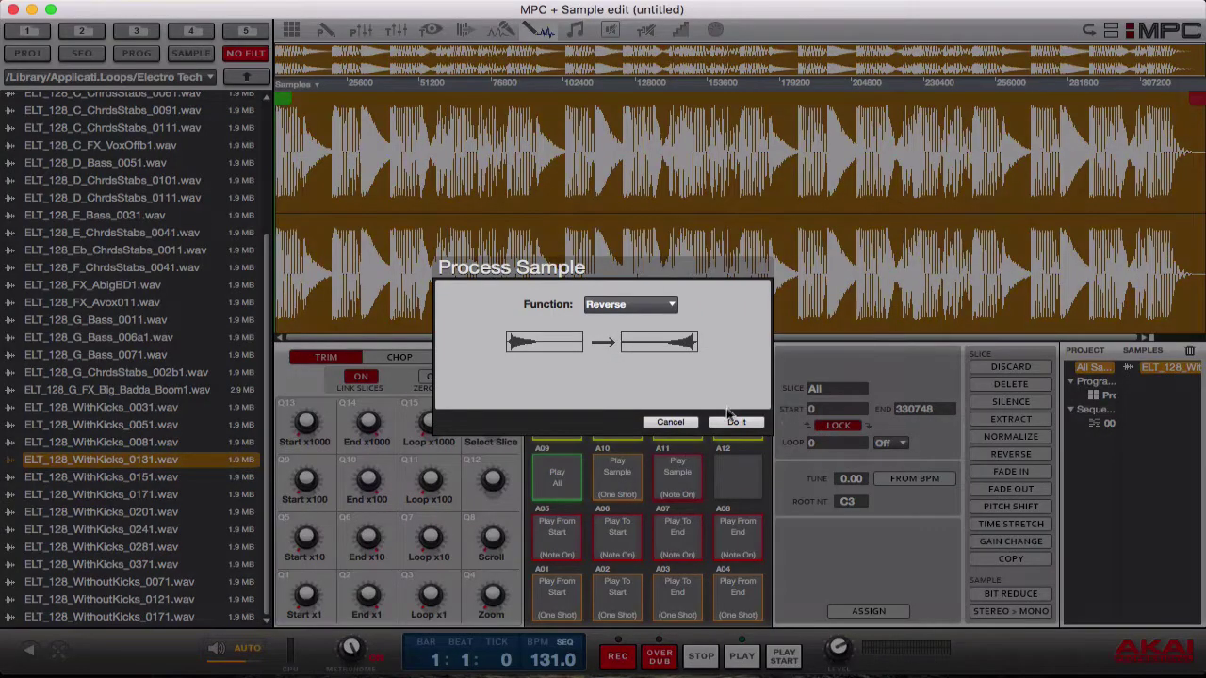
{"action": "left_click", "coordinate": [734, 421]}
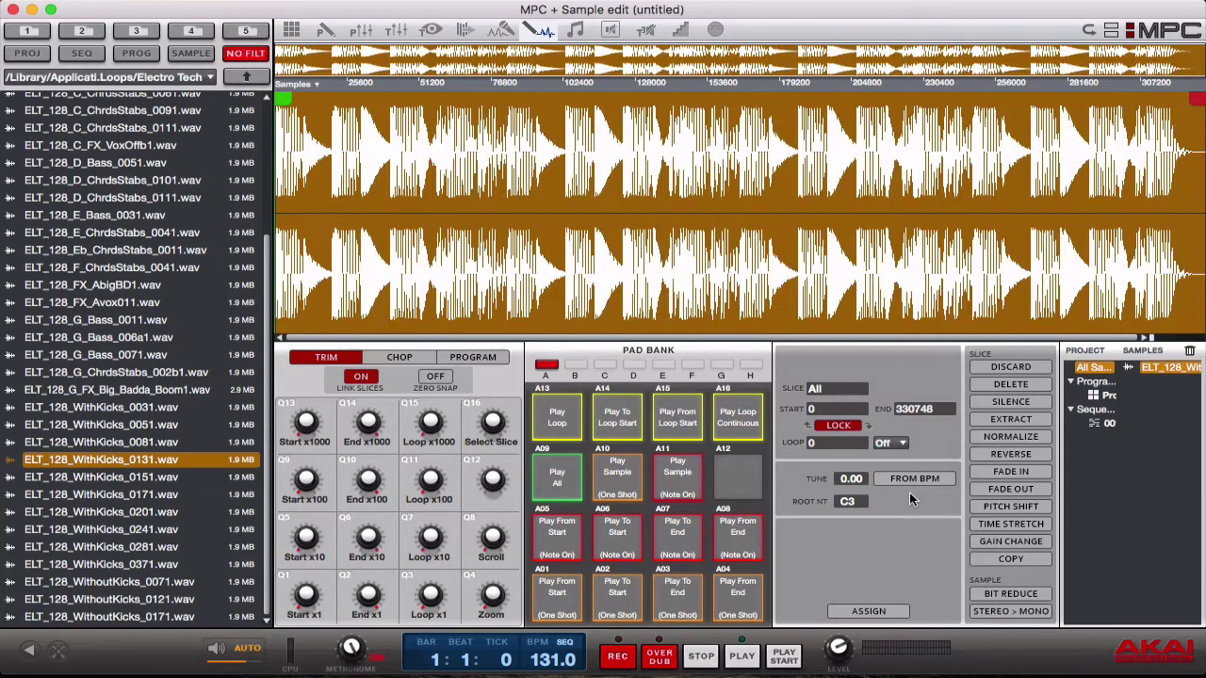
- Play the reversed loop, apply a -7 gain change, and audition the quieter result
{"action": "left_click", "coordinate": [737, 421]}
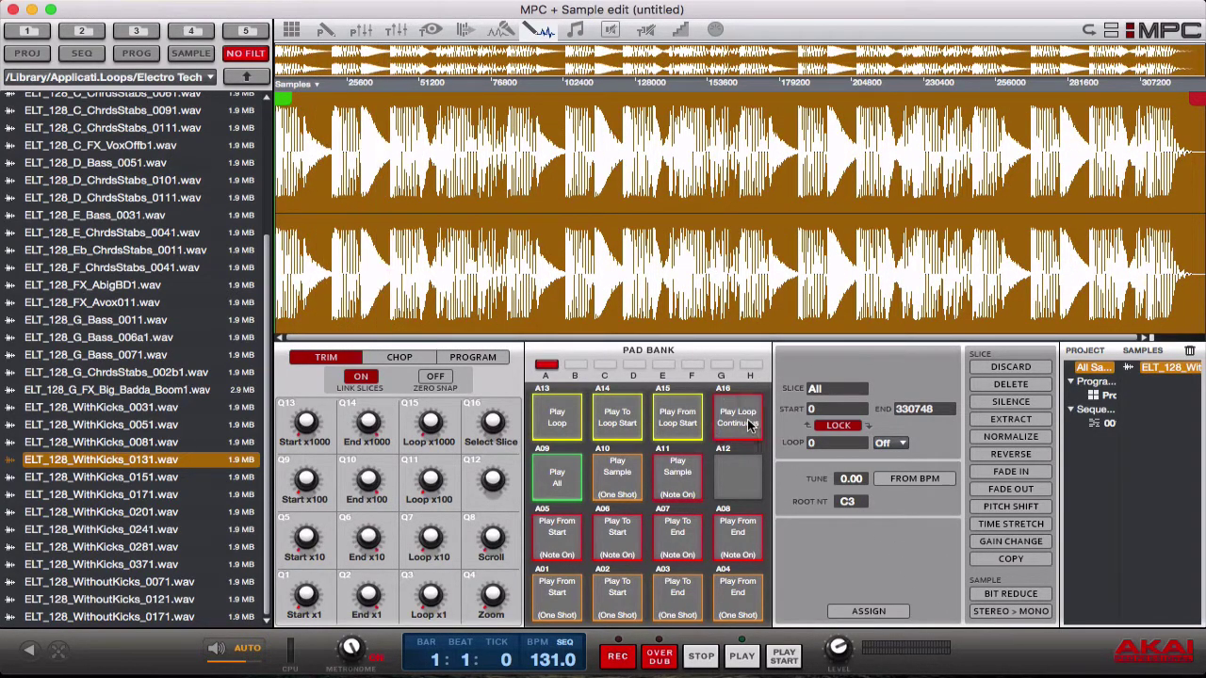
{"action": "left_click", "coordinate": [1010, 541]}
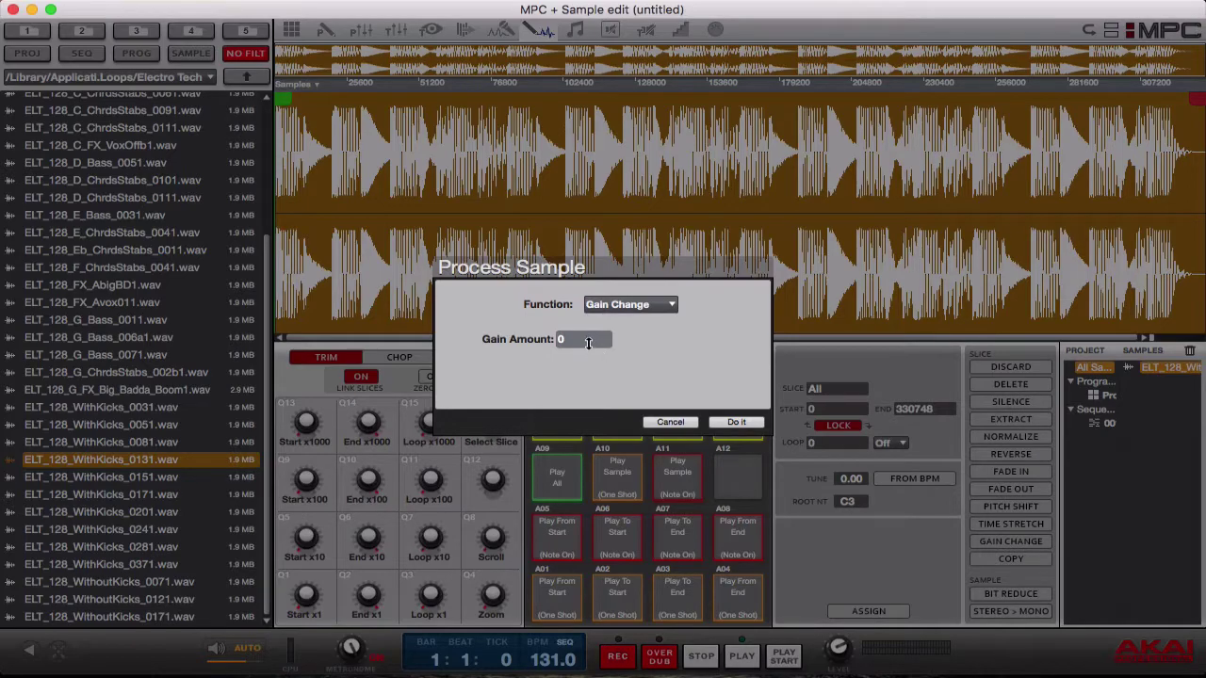
{"action": "left_click_drag", "start_coordinate": [595, 346], "coordinate": [590, 373]}
{"action": "left_click", "coordinate": [734, 426]}
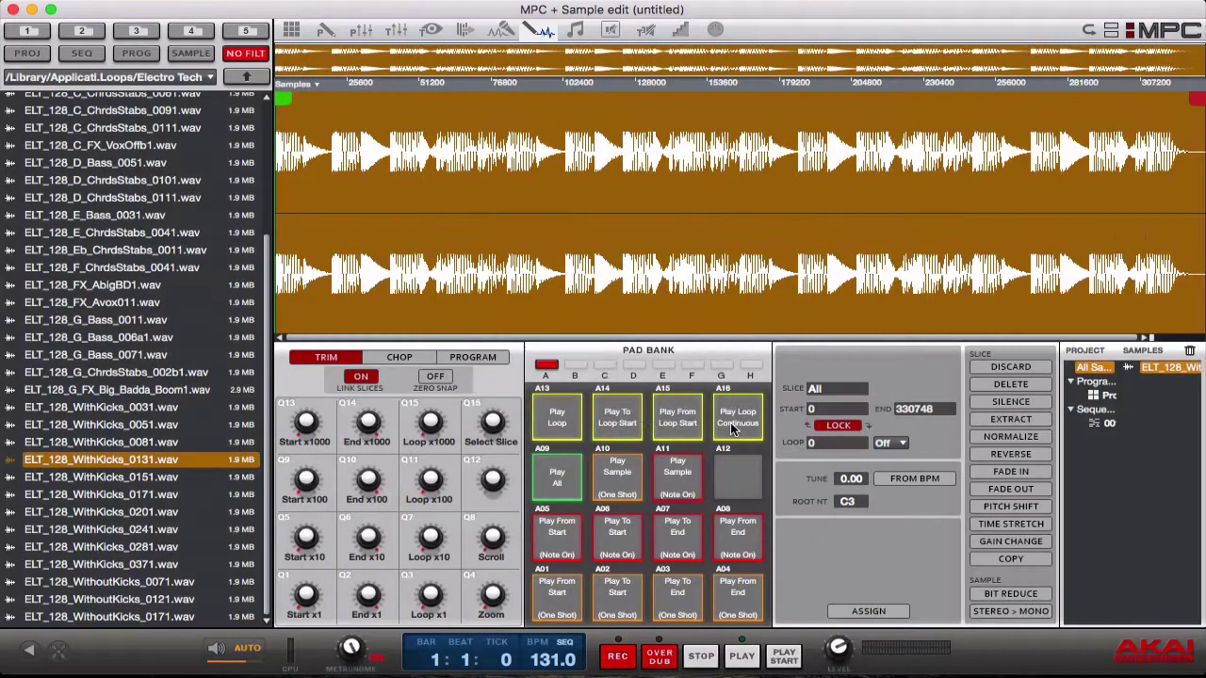
{"action": "left_click", "coordinate": [734, 426]}
- Cancel the Copy dialog, then boost the loop's gain by 8 and play it continuously
{"action": "left_click", "coordinate": [1027, 558]}
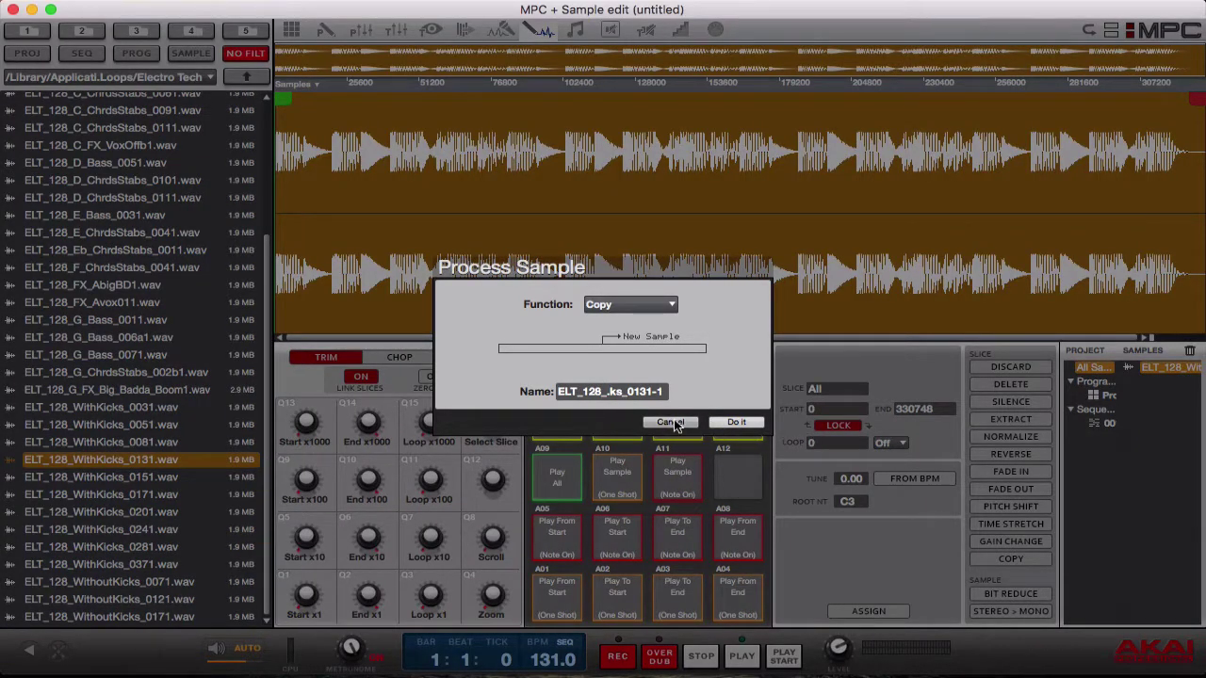
{"action": "left_click", "coordinate": [671, 423]}
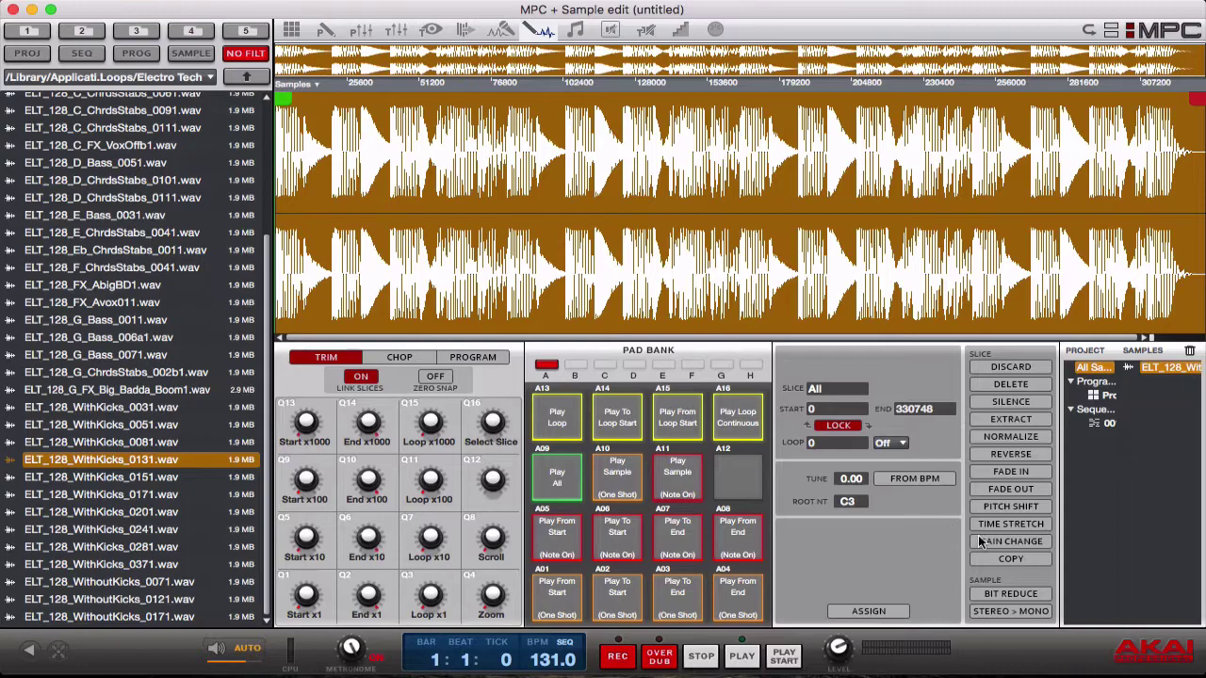
{"action": "left_click", "coordinate": [980, 542]}
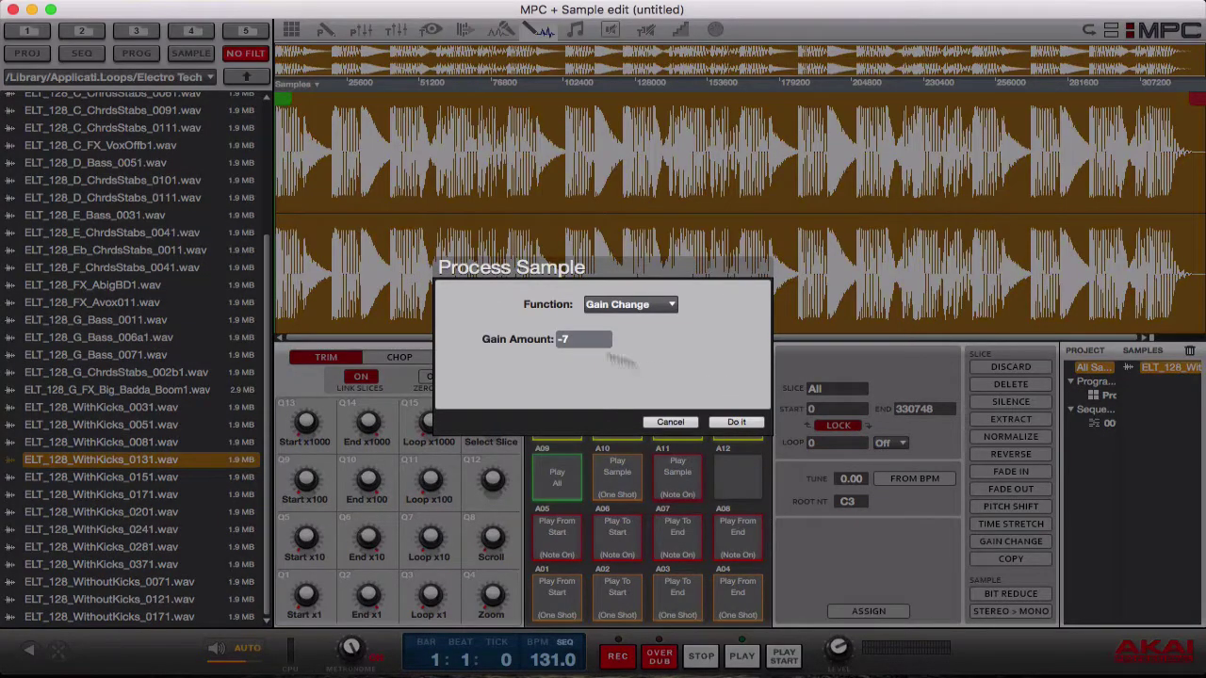
{"action": "left_click_drag", "start_coordinate": [596, 351], "coordinate": [594, 277]}
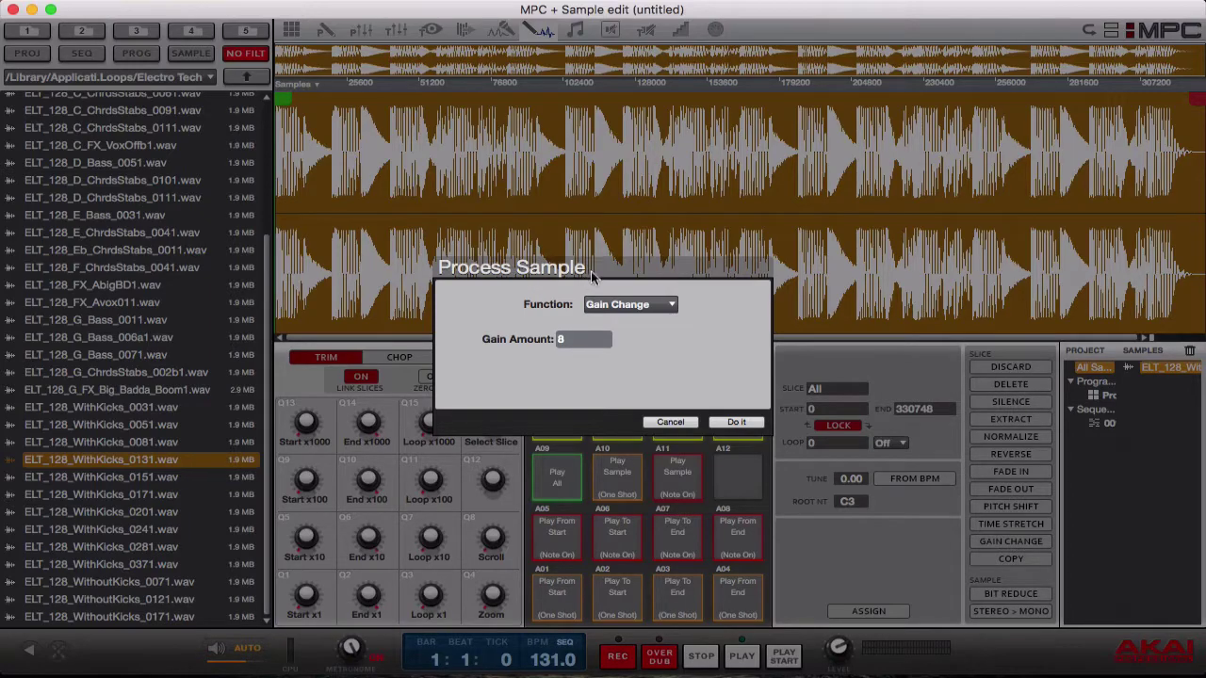
{"action": "left_click", "coordinate": [736, 422]}
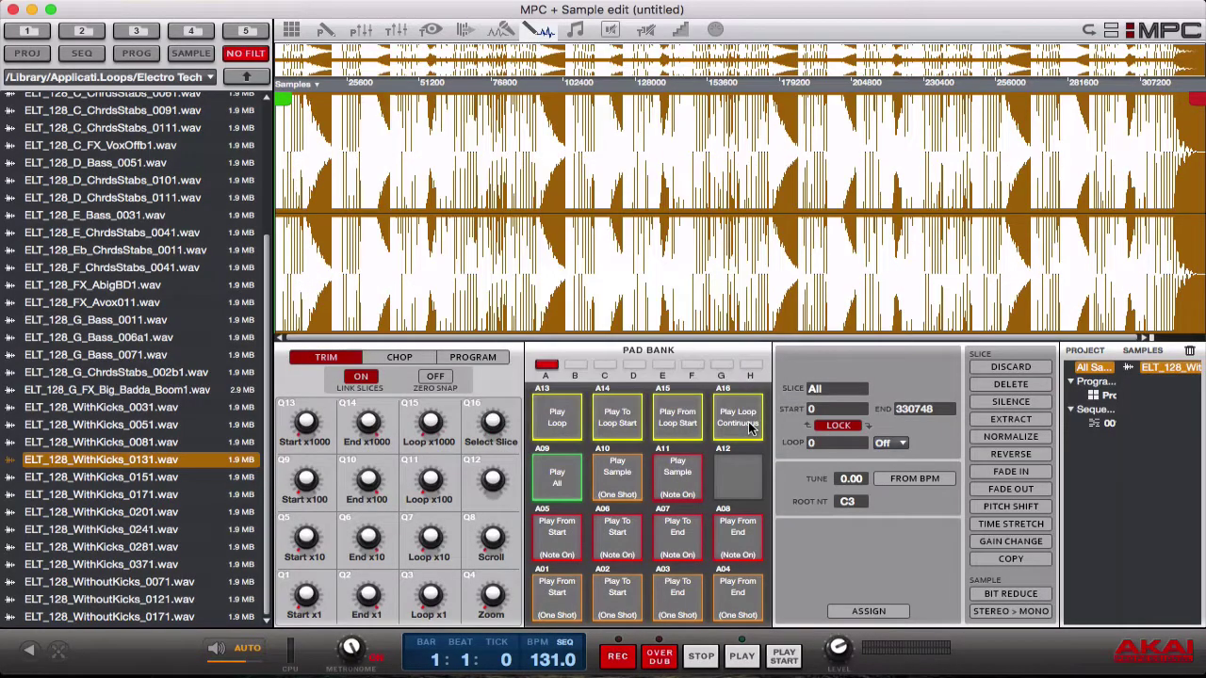
{"action": "left_click", "coordinate": [734, 430]}
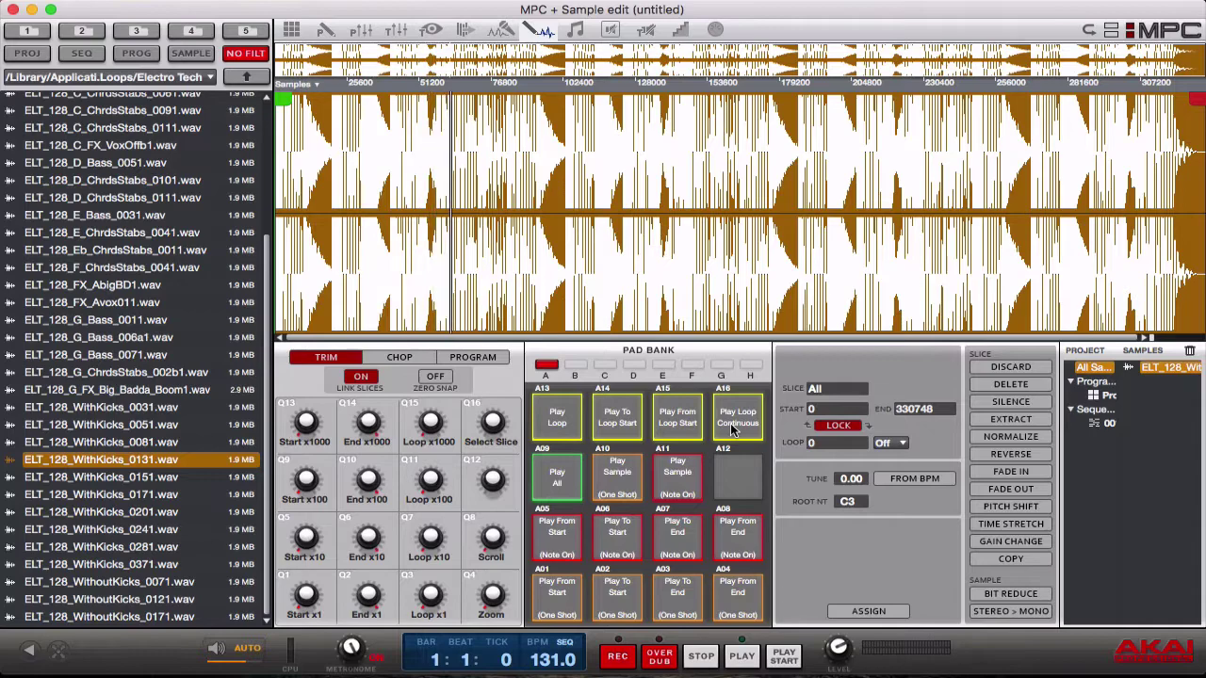